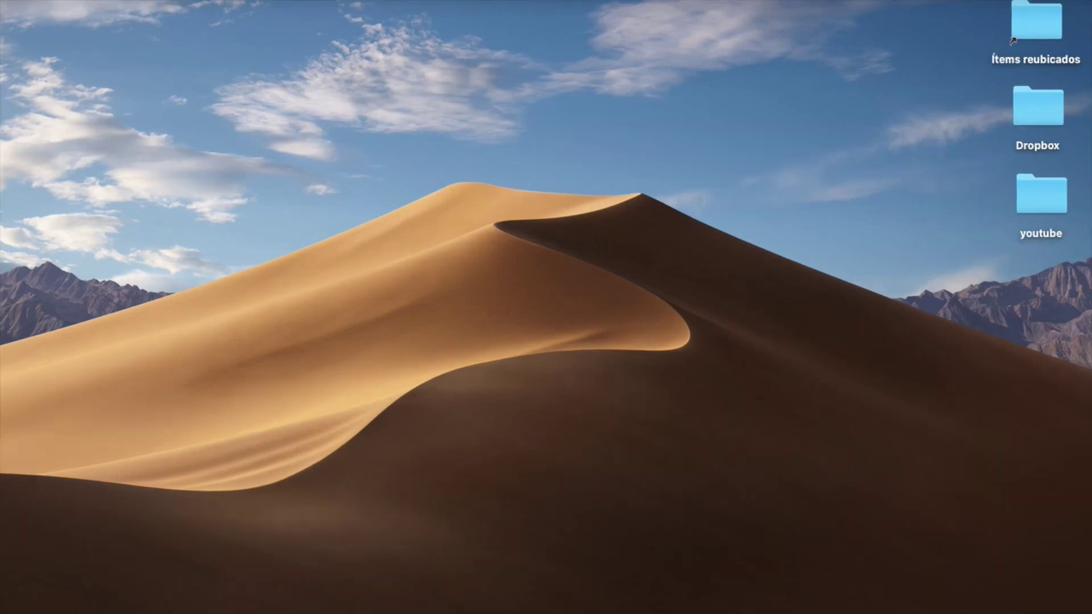
Step: Open Descargar tu información within the Tu información de Facebook section of the account settings
left_click(565, 604)
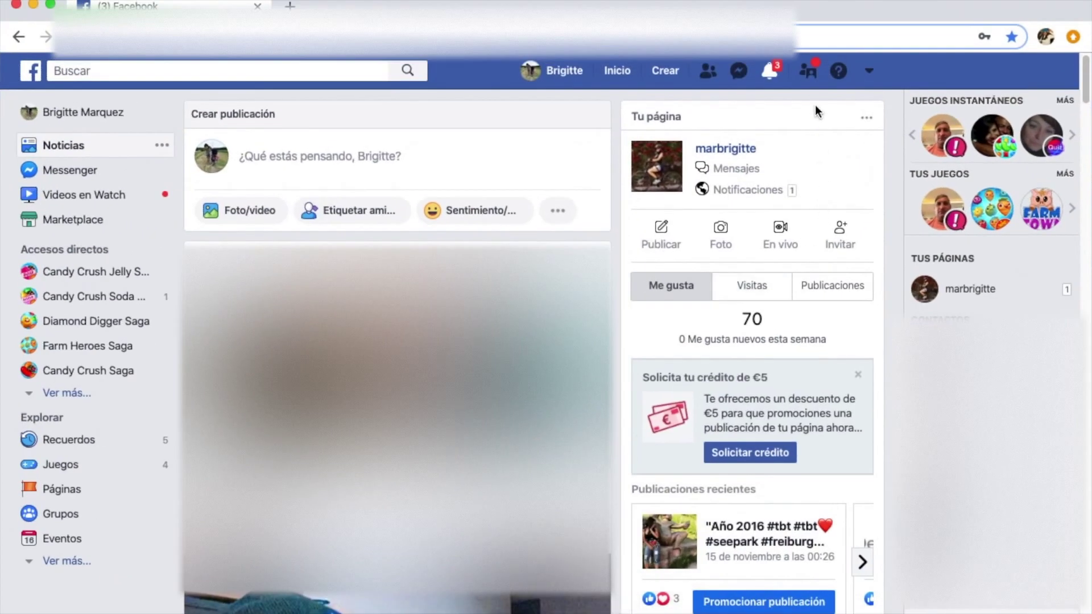
left_click(869, 72)
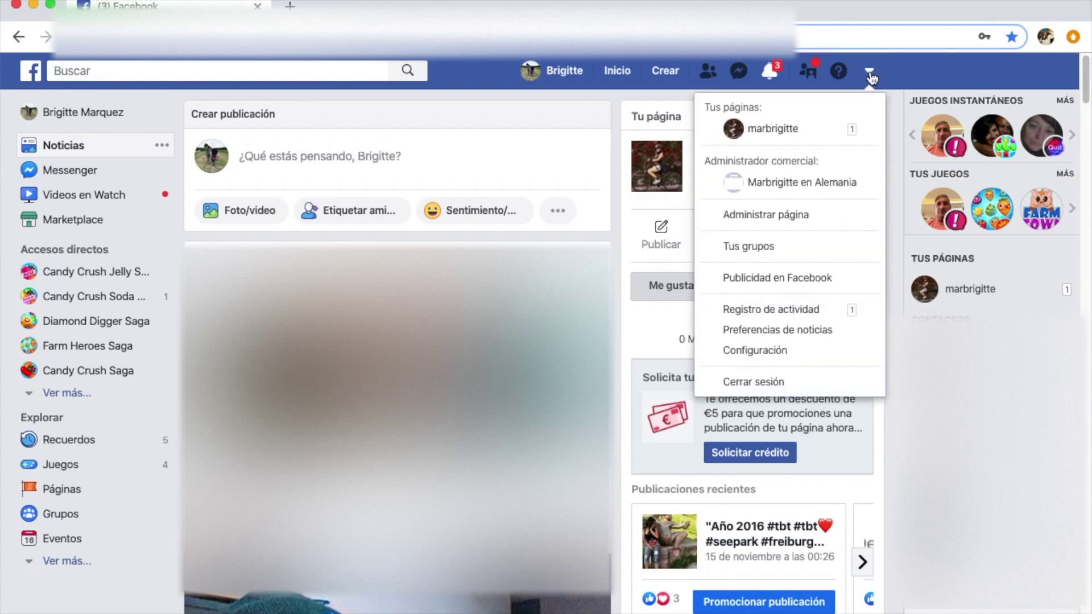
left_click(750, 354)
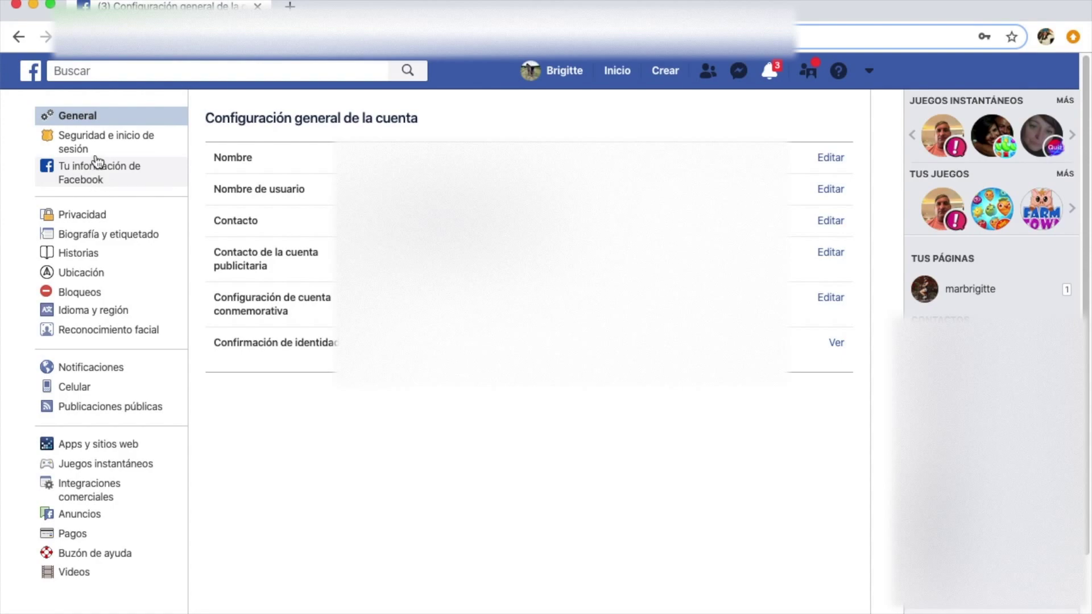
left_click(106, 176)
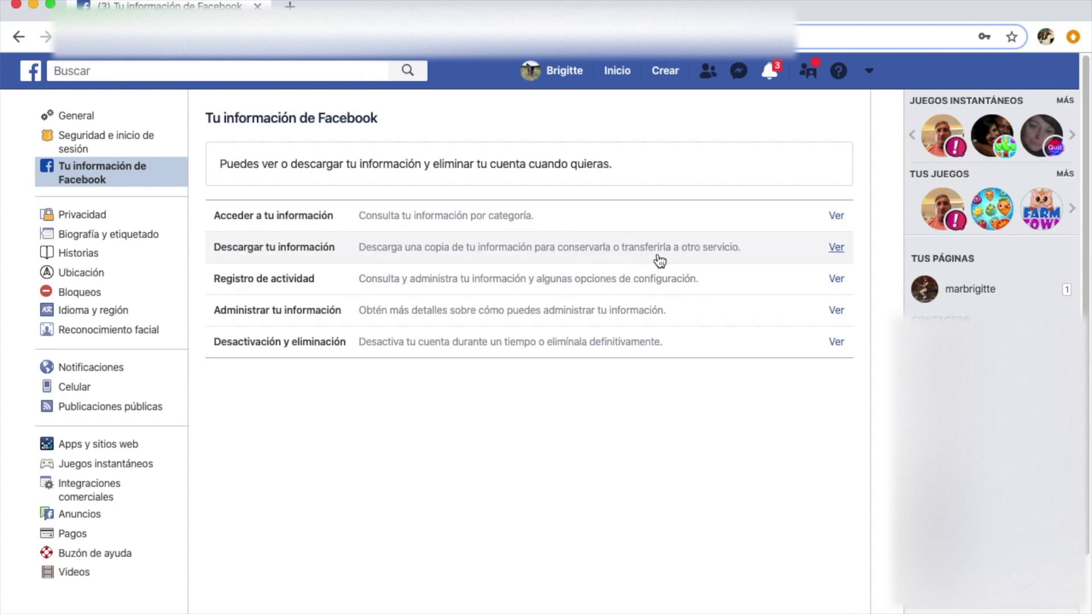
left_click(836, 247)
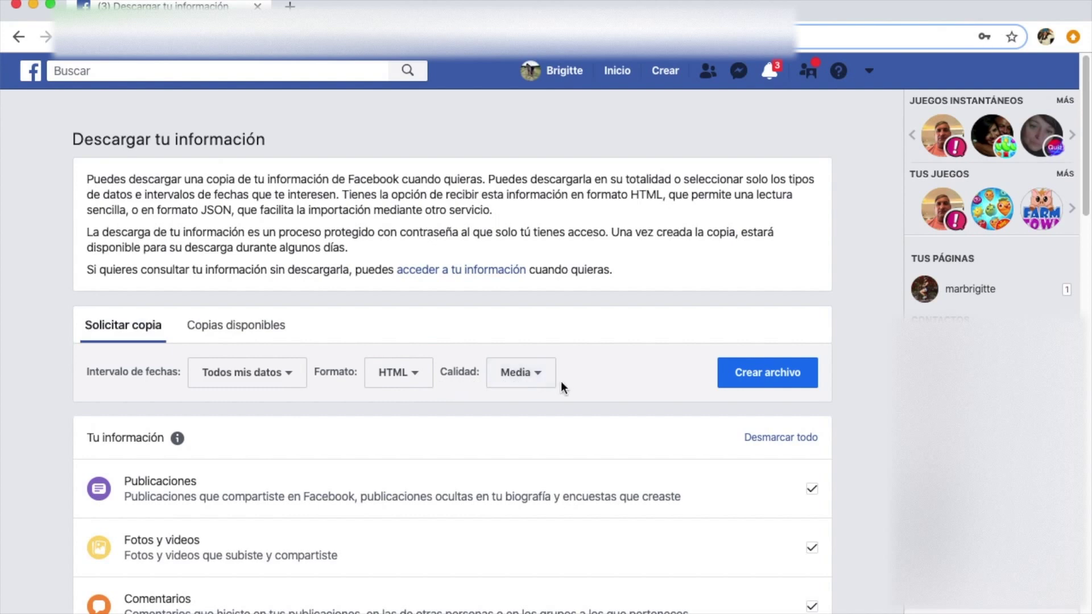
Step: Set the quality of the requested information copy to Alta
left_click(542, 384)
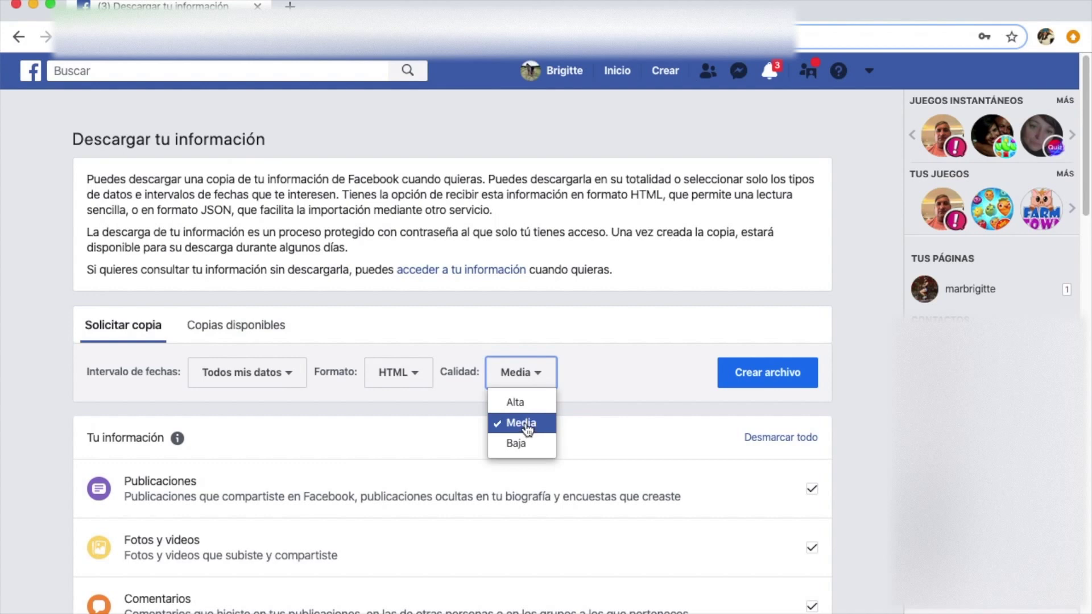
left_click(520, 403)
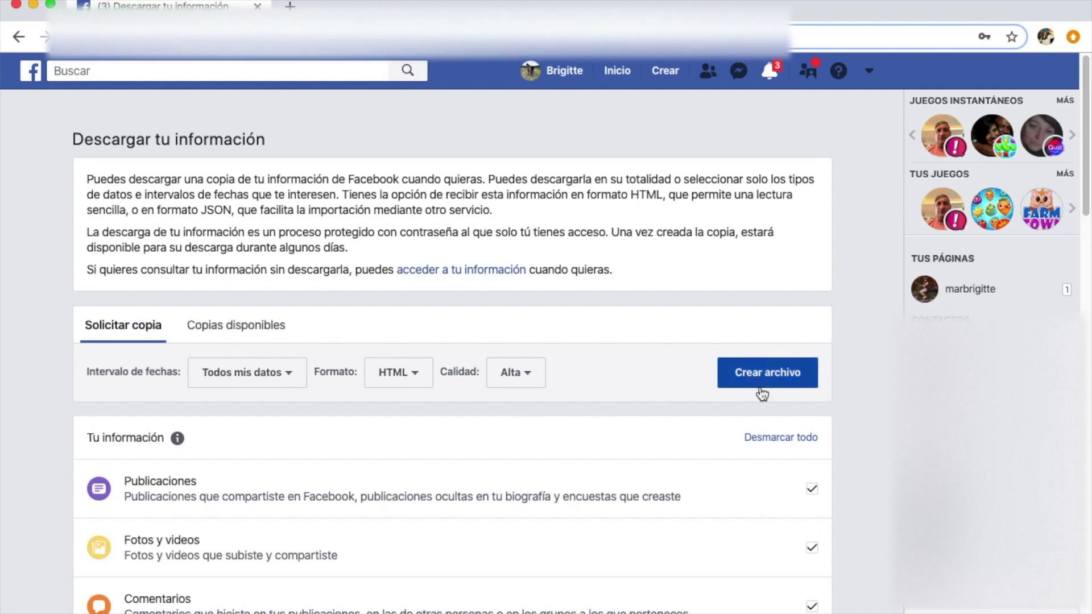
Step: Restrict the requested copy to the Fotos y videos category only and create the archive
scroll(752, 408, "down", 1)
scroll(752, 404, "down", 5)
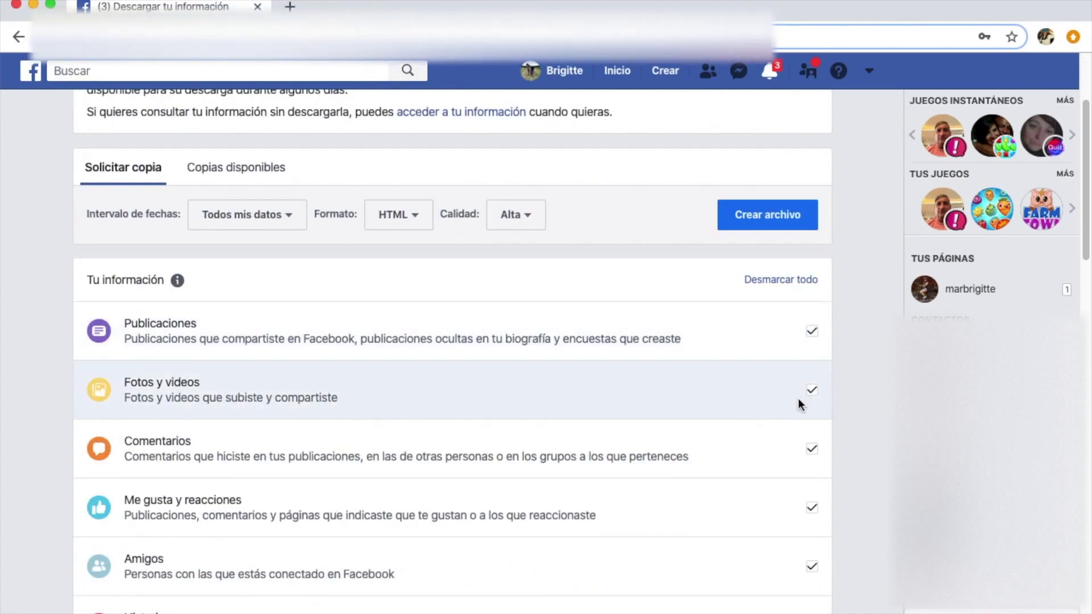
scroll(571, 484, "down", 15)
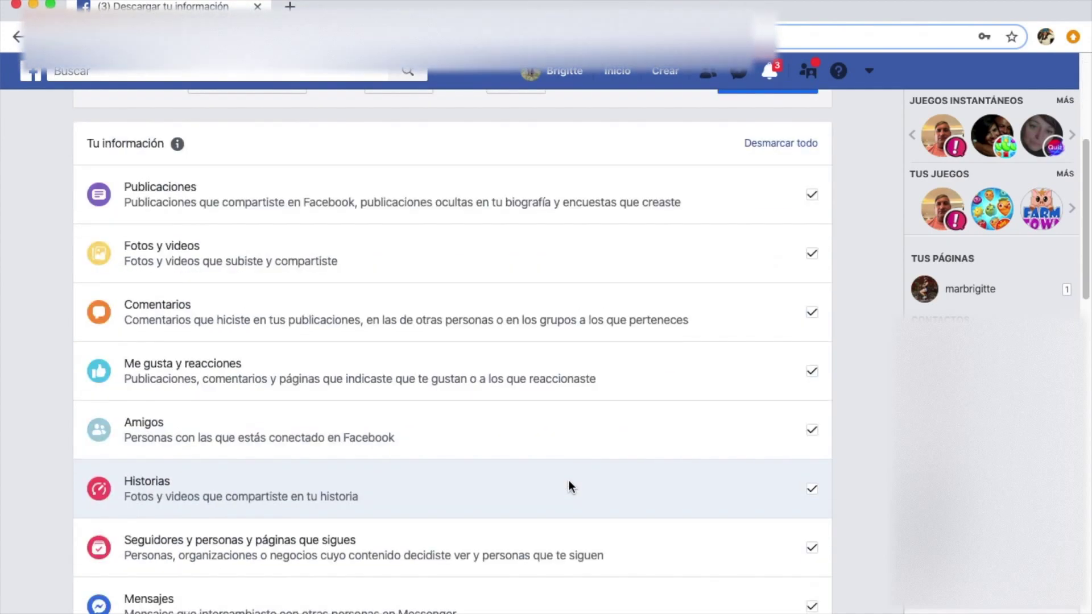
scroll(569, 479, "down", 10)
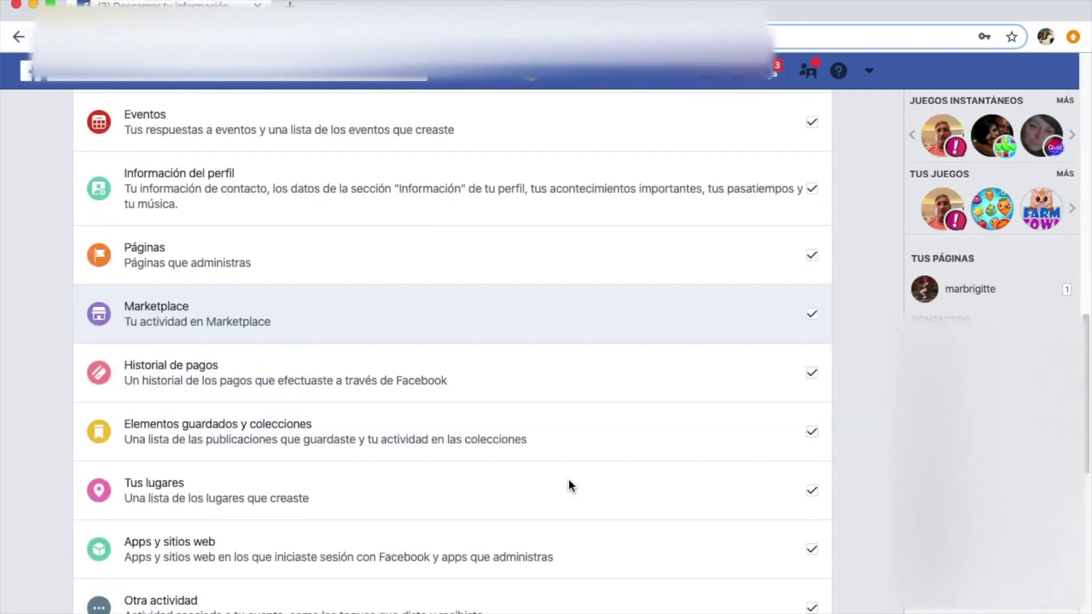
scroll(569, 480, "up", 20)
left_click(793, 439)
scroll(641, 557, "down", 3)
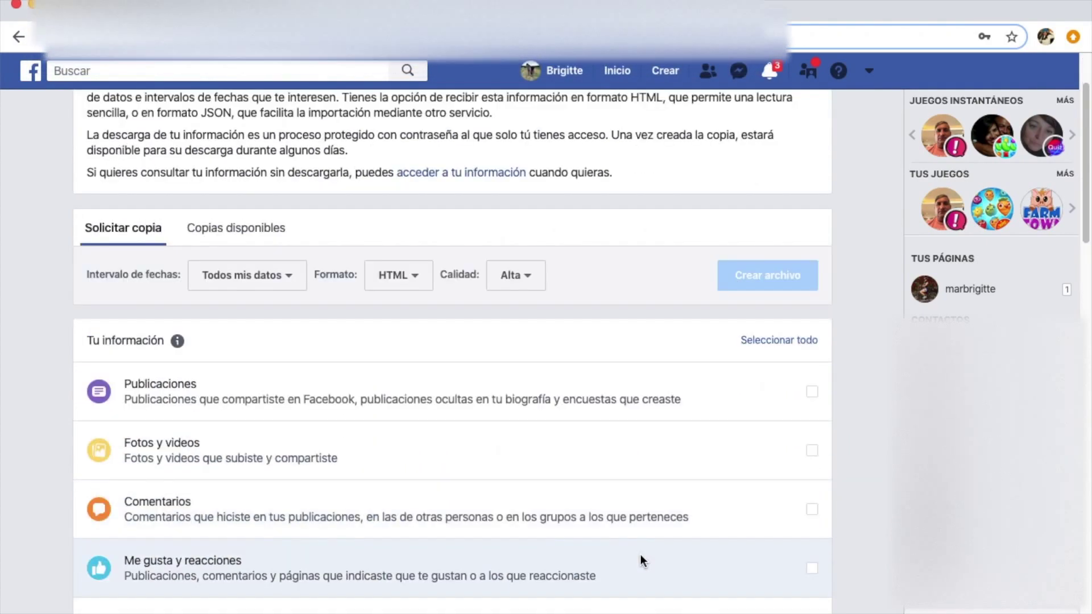
left_click(812, 451)
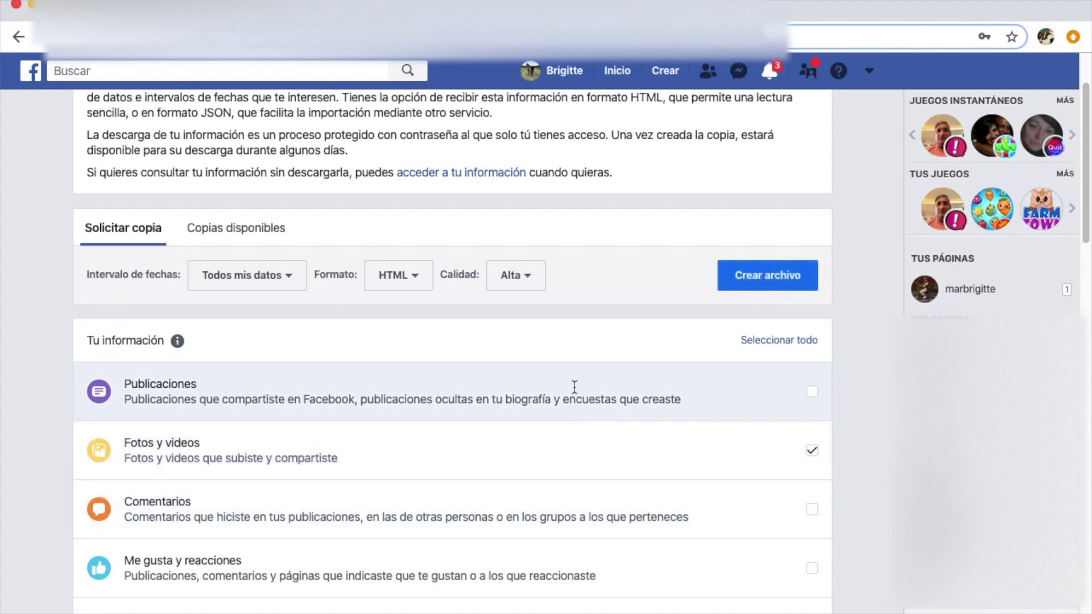
left_click(767, 285)
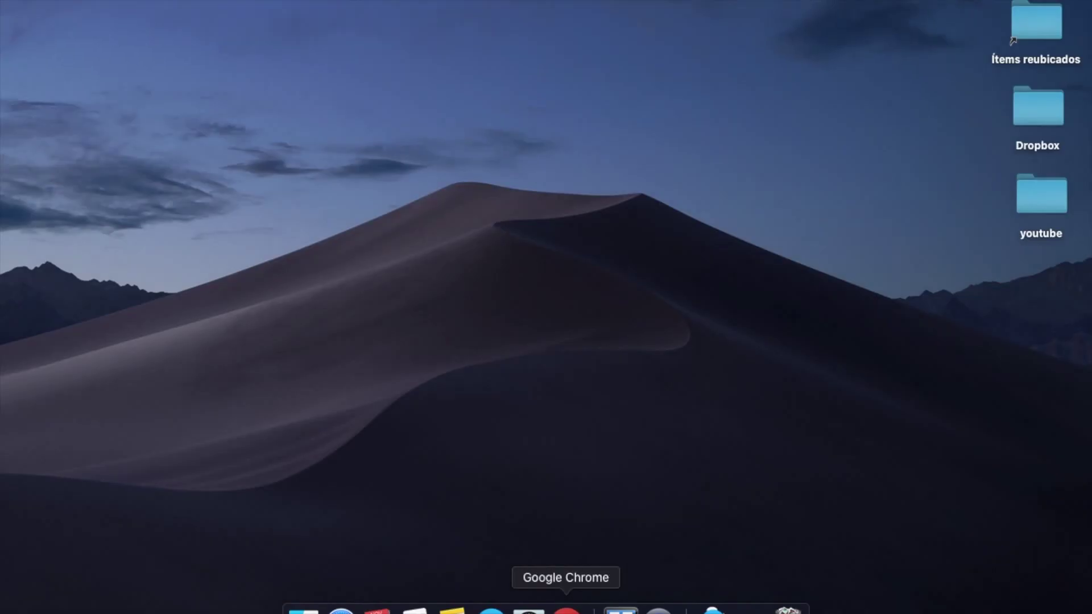
Step: Switch back to Google Chrome and open the Facebook notification about the information archive being ready to download
left_click(575, 610)
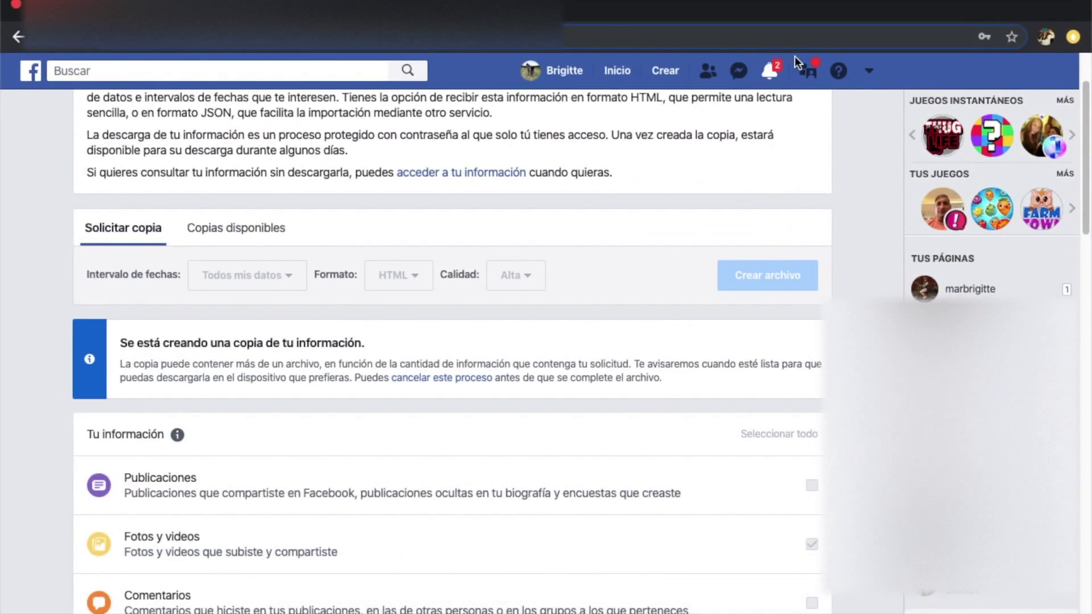
left_click(774, 74)
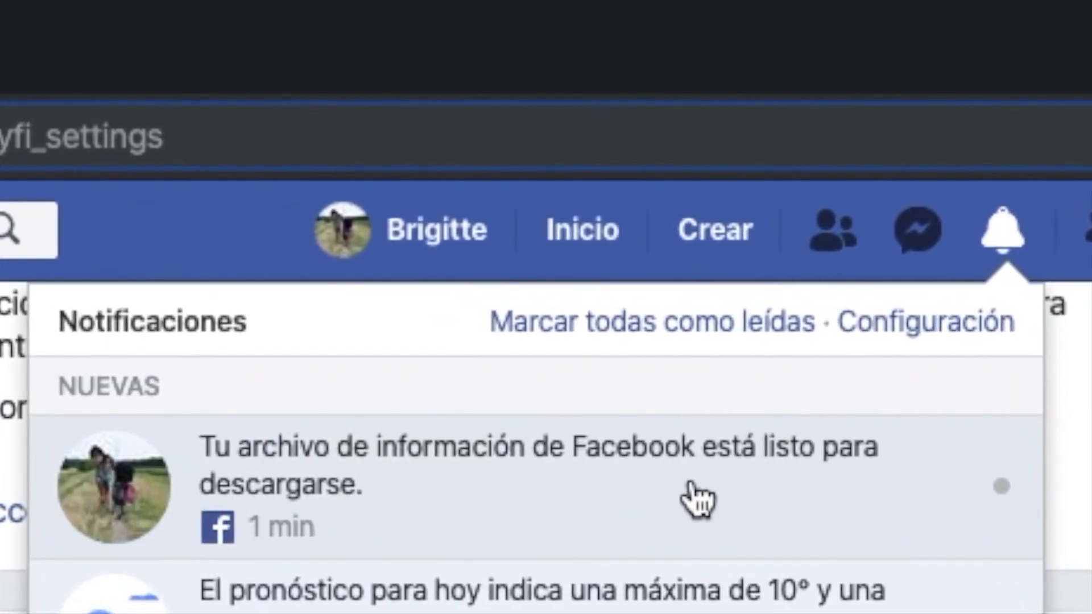
left_click(507, 506)
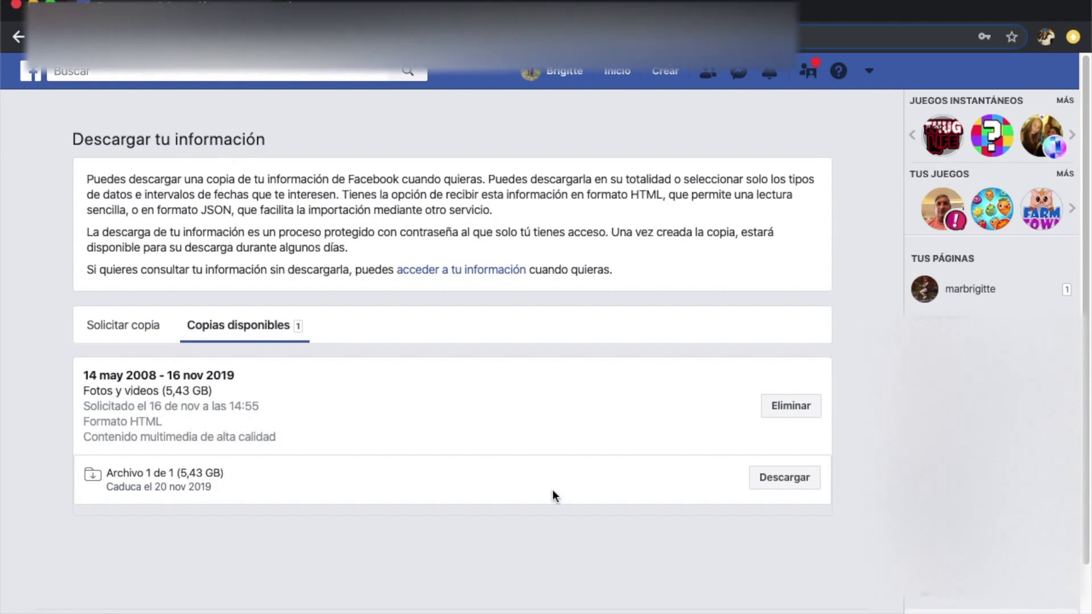
Step: Download the available Fotos y videos archive, authorizing it with the account password
left_click(787, 480)
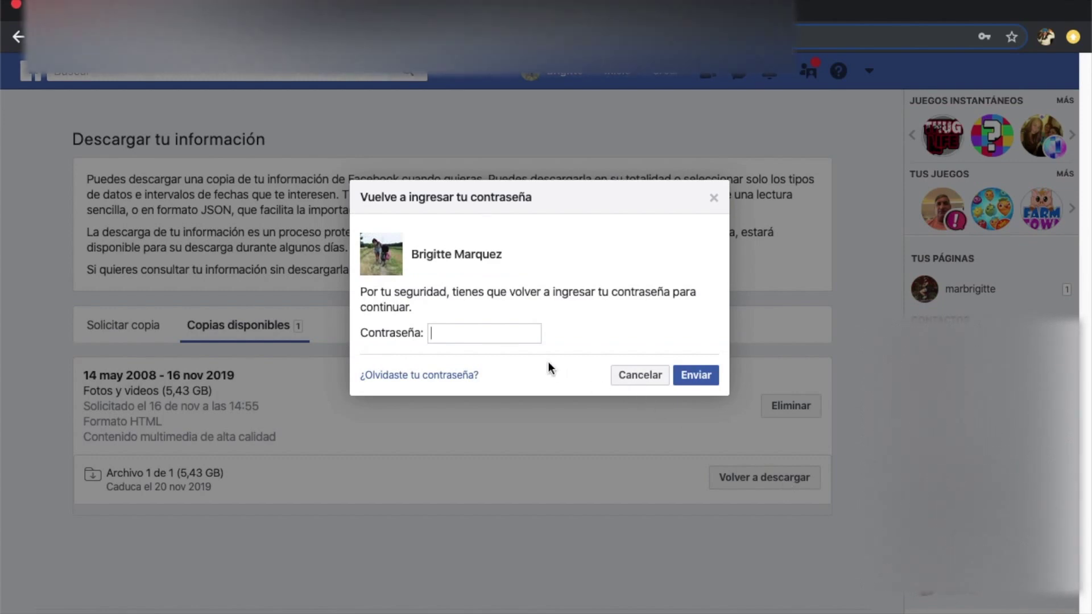
type("•••••••••••••")
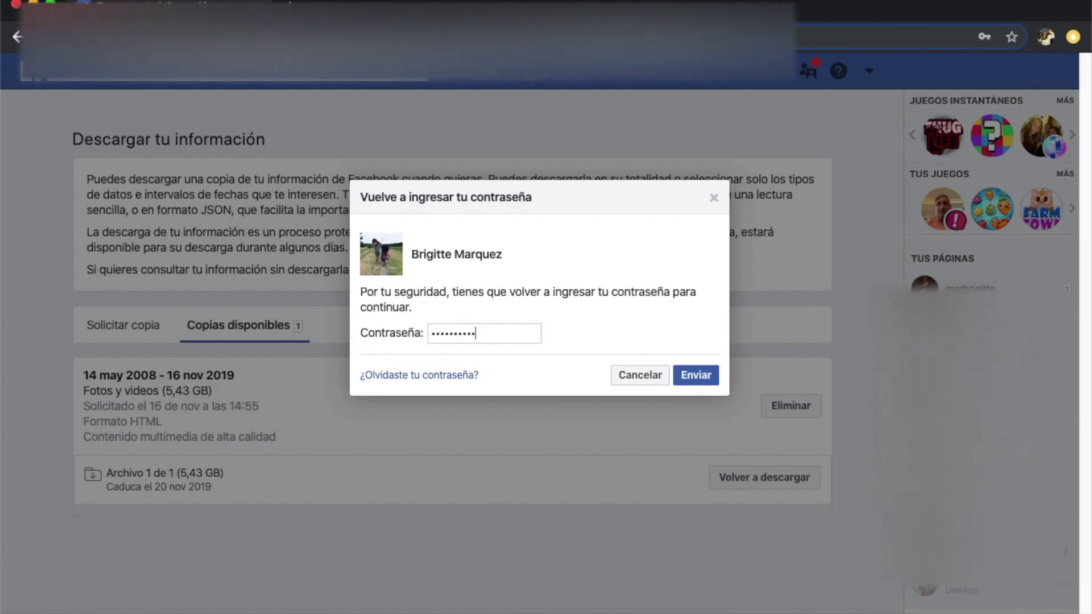
key("Return")
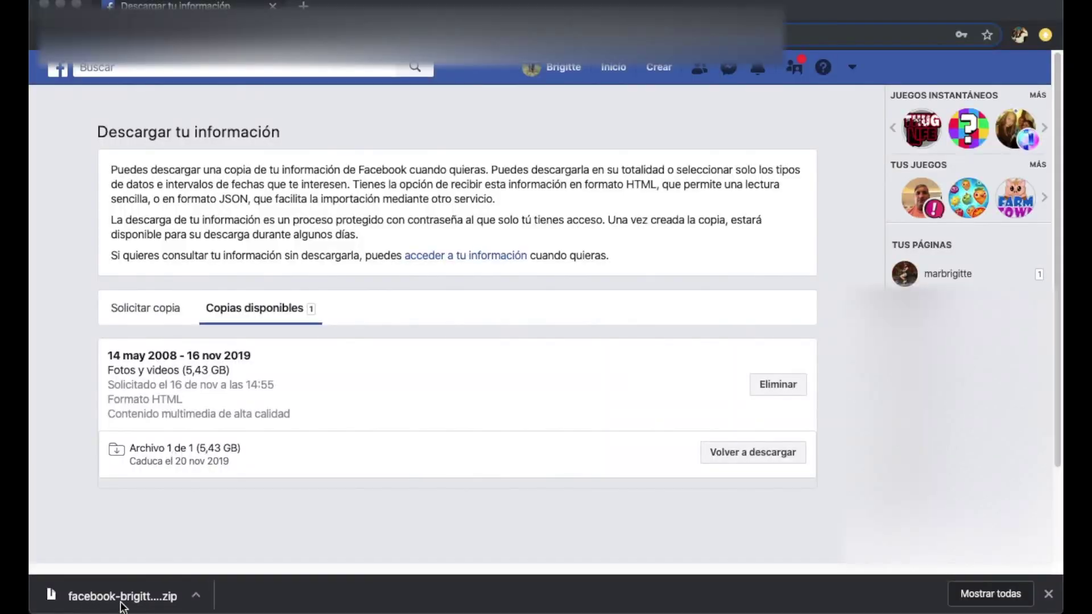
Step: Extract the downloaded Facebook zip file and minimize the browser window
left_click(135, 602)
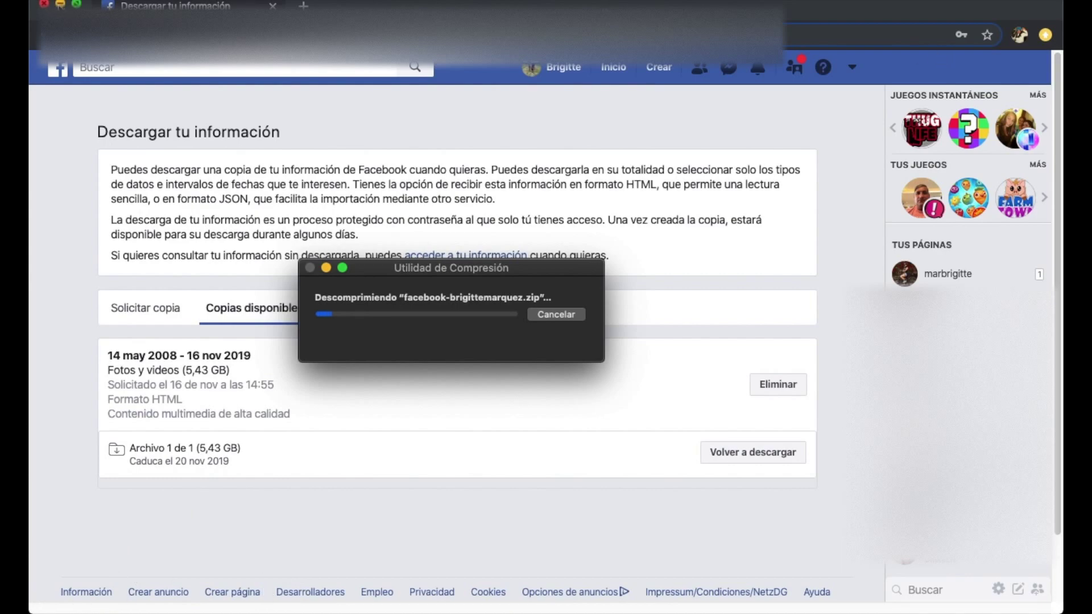
left_click(60, 4)
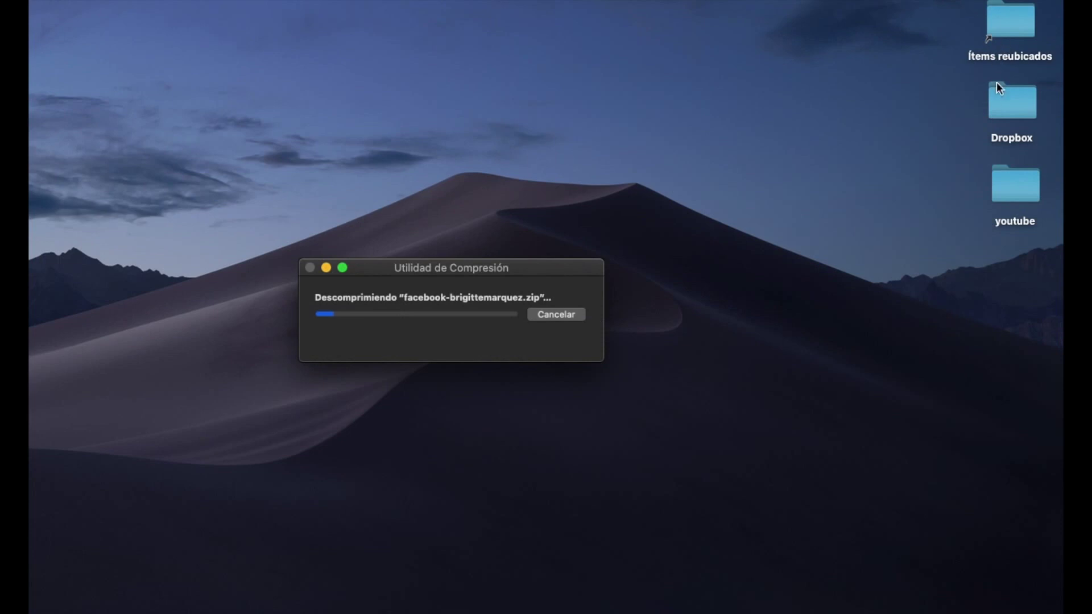
Step: Look up the downloaded Facebook zip in the Descargas folder using Finder, and close the Finder window
left_click(1002, 30)
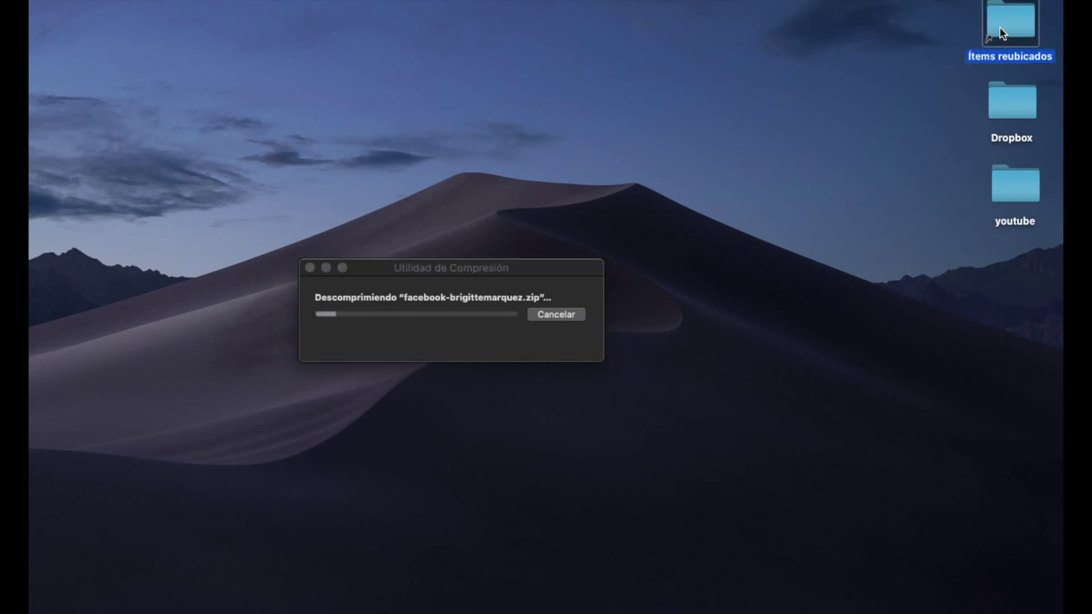
key("super+o")
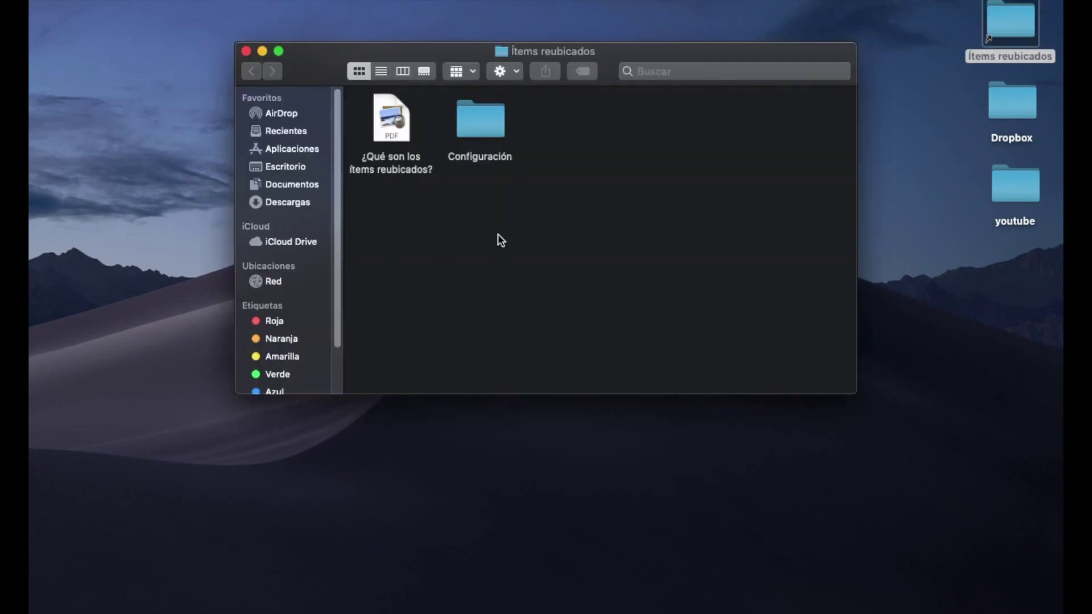
left_click(280, 168)
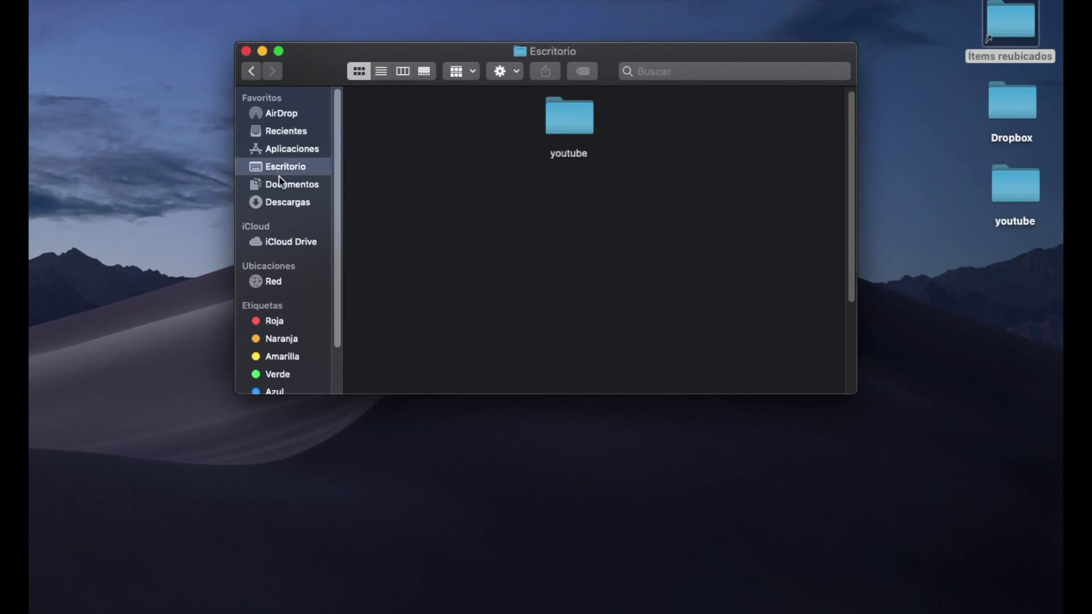
left_click(286, 204)
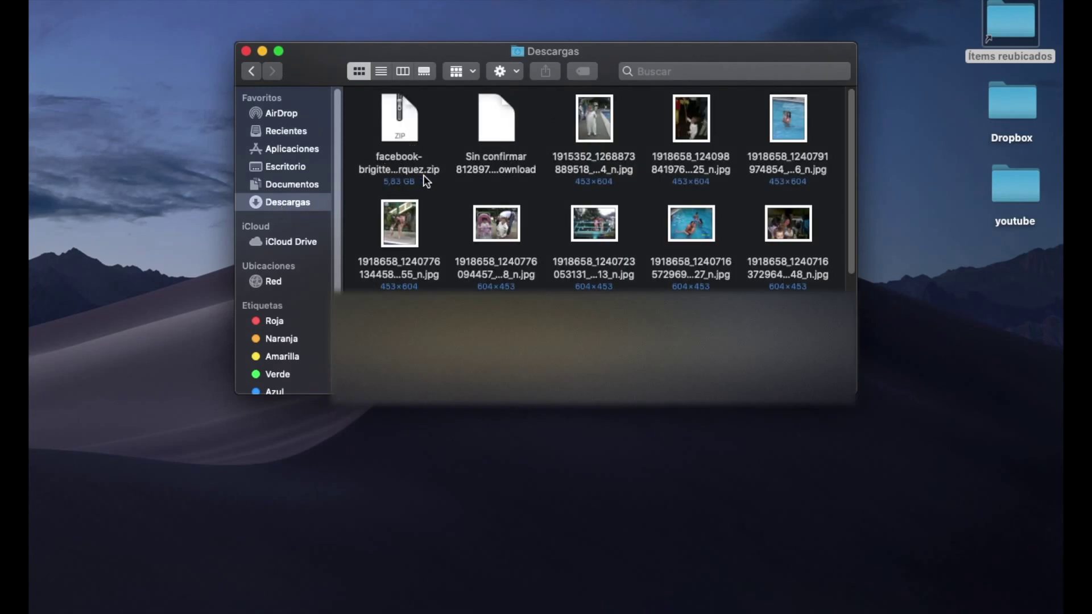
left_click(246, 52)
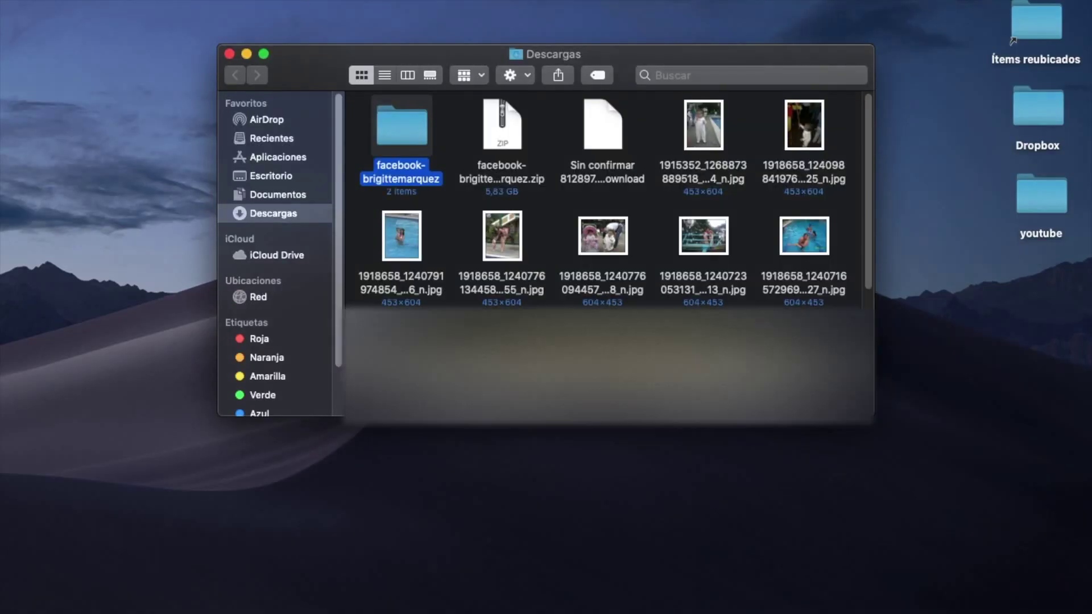
Step: Open the photos_and_videos folder inside the extracted Facebook folder and browse its album folders
double_click(392, 128)
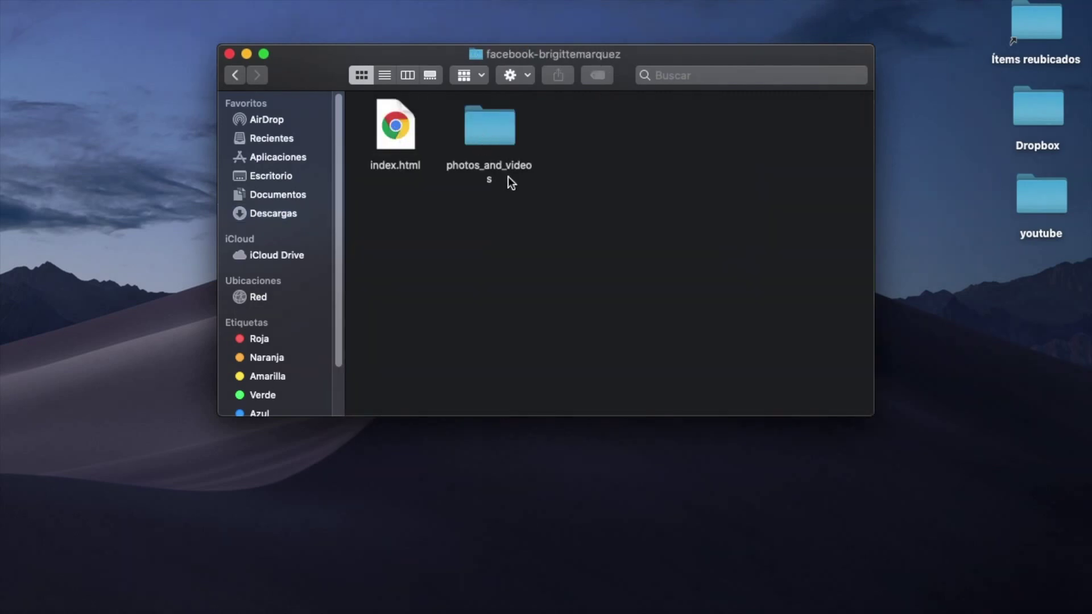
double_click(490, 131)
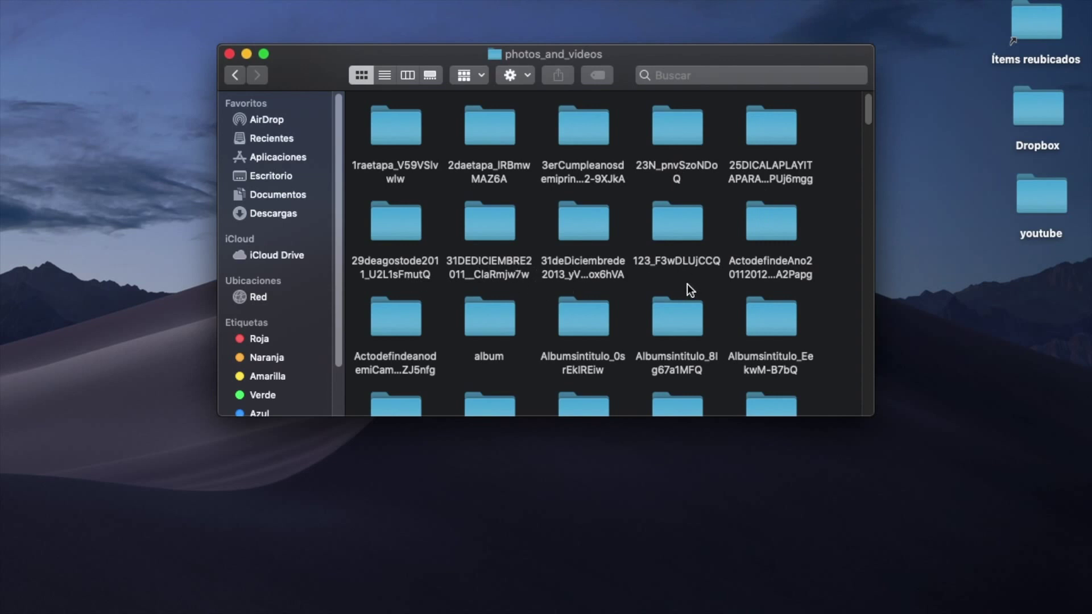
scroll(687, 284, "down", 3)
scroll(685, 284, "down", 3)
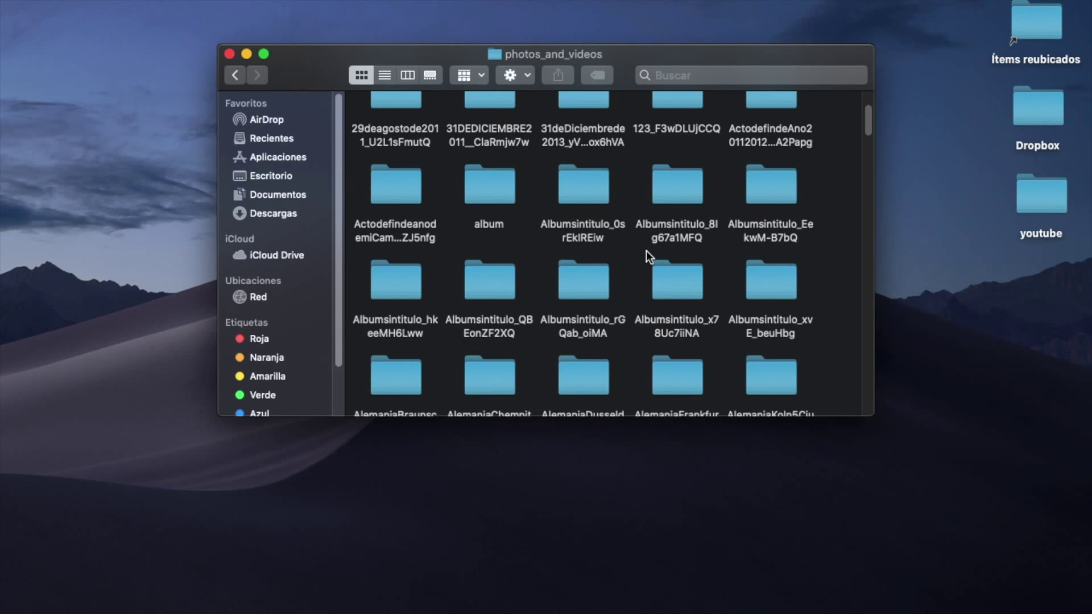
scroll(646, 251, "down", 3)
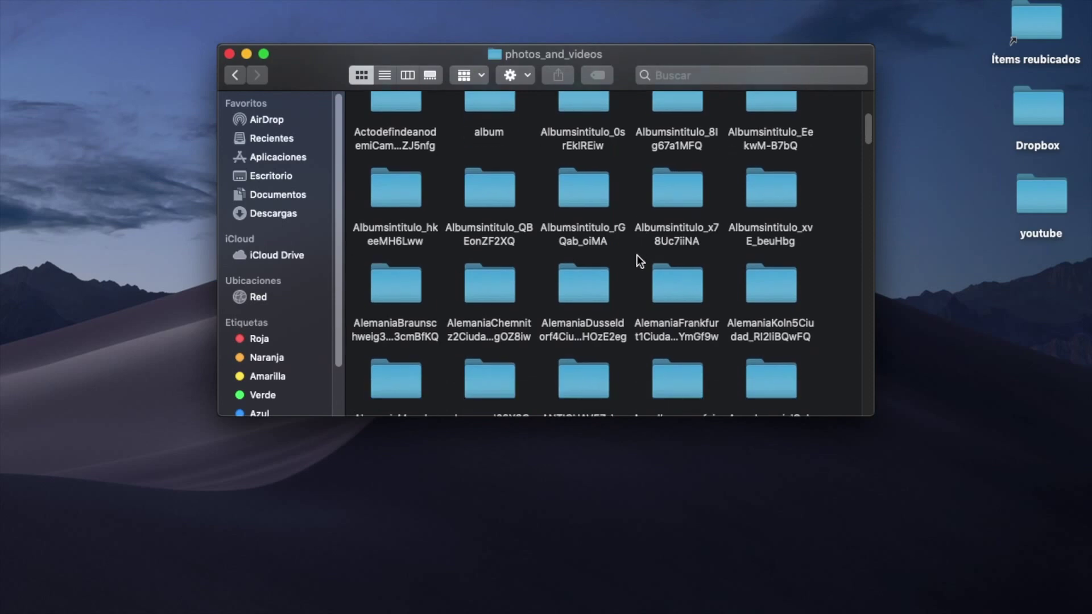
Step: Open the AlemaniaBraunschweig3Ciudad album folder and view its first photo
left_click(407, 288)
double_click(407, 287)
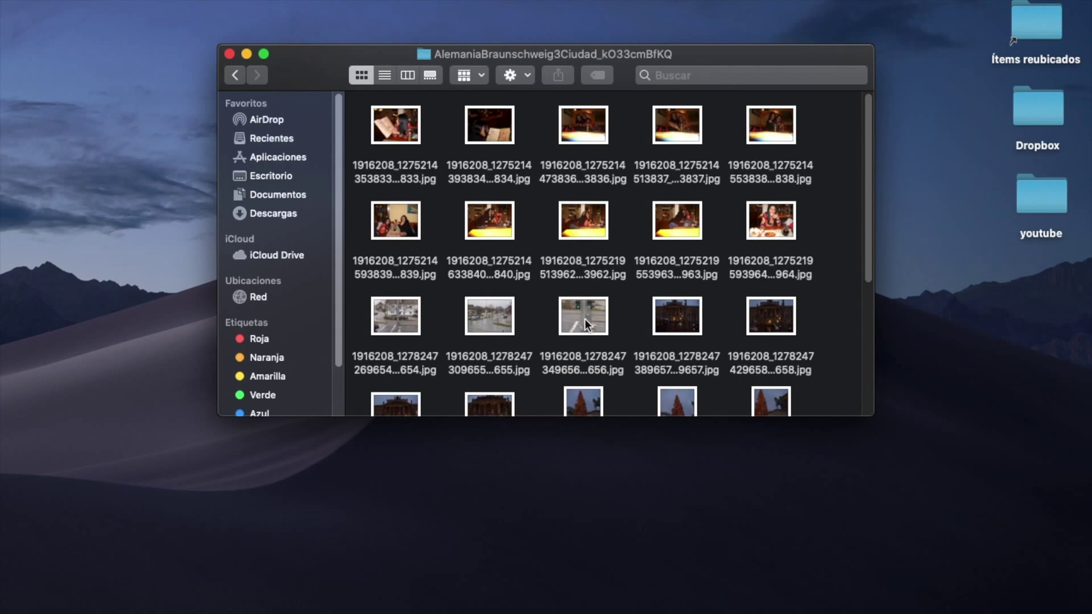
left_click(390, 129)
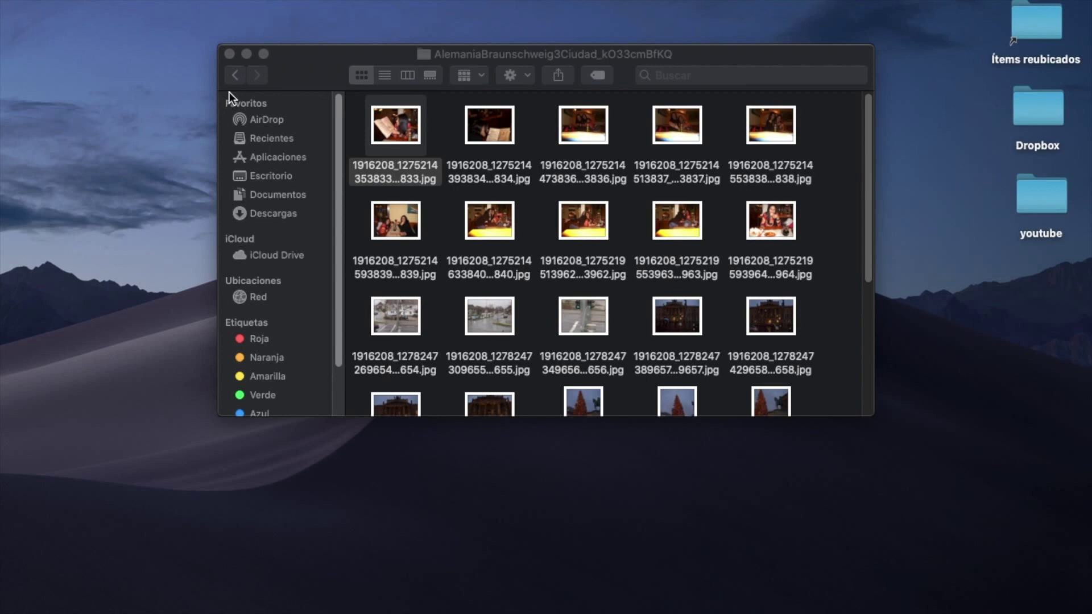
Step: Return to the photos_and_videos folder and close the photo preview
left_click(234, 75)
double_click(188, 6)
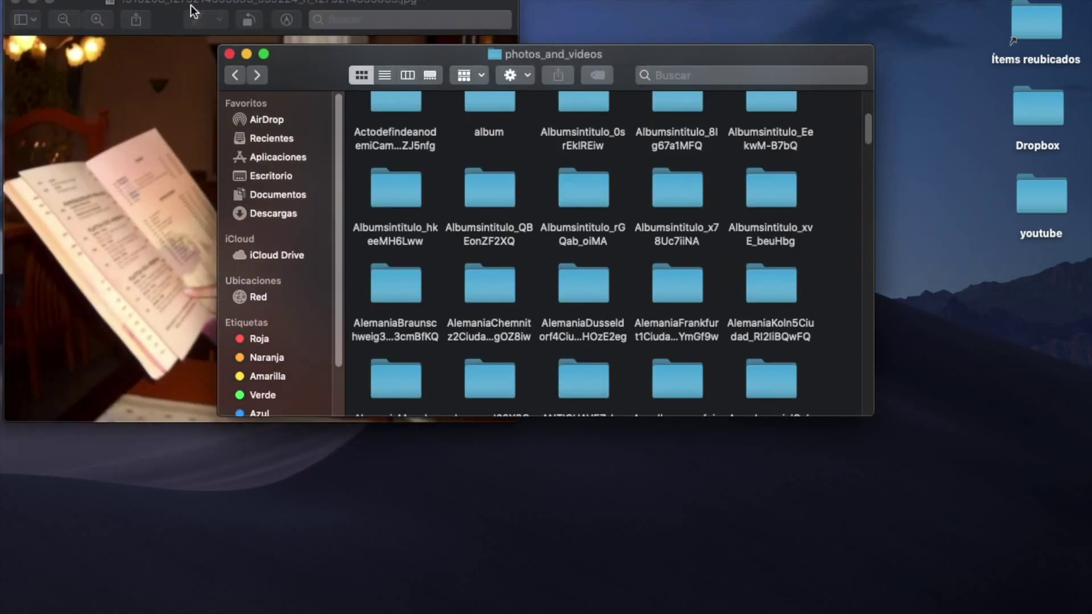
left_click(15, 4)
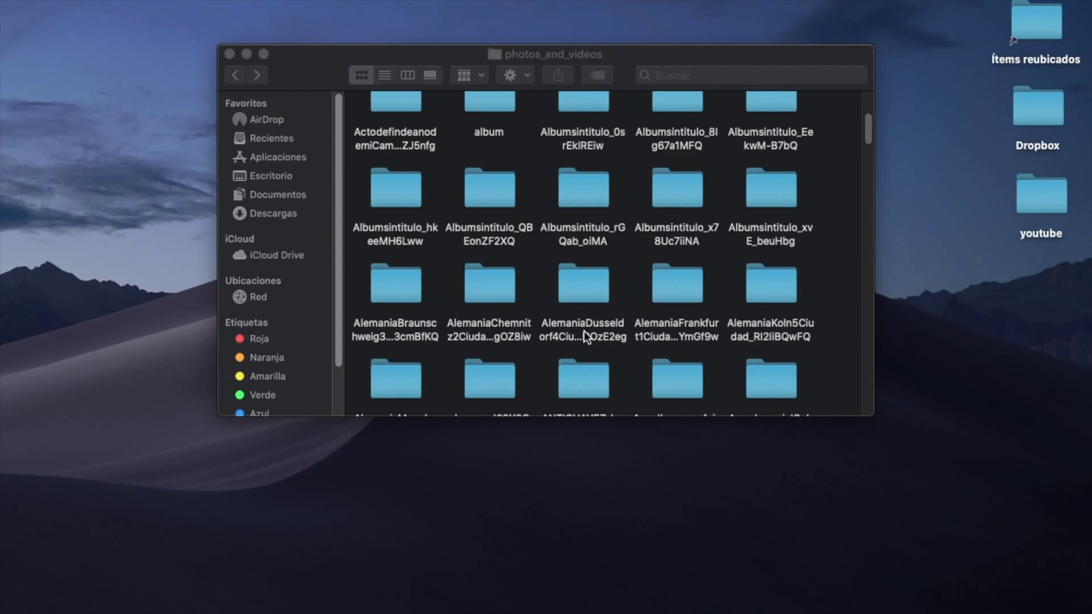
scroll(659, 267, "up", 5)
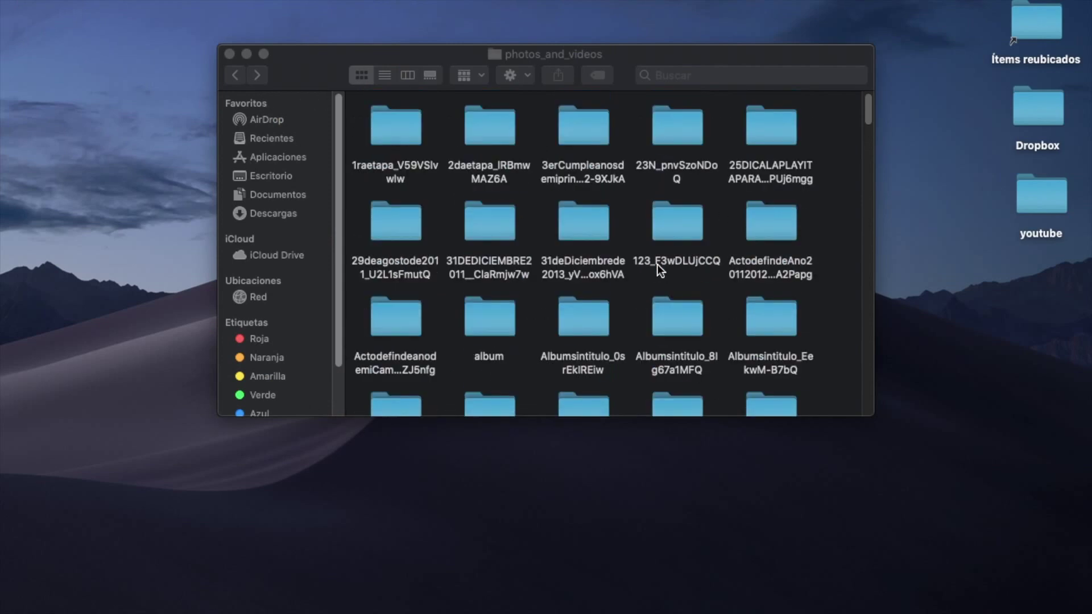
Step: Find the videos folder among the album folders in photos_and_videos and open it
scroll(712, 262, "down", 10)
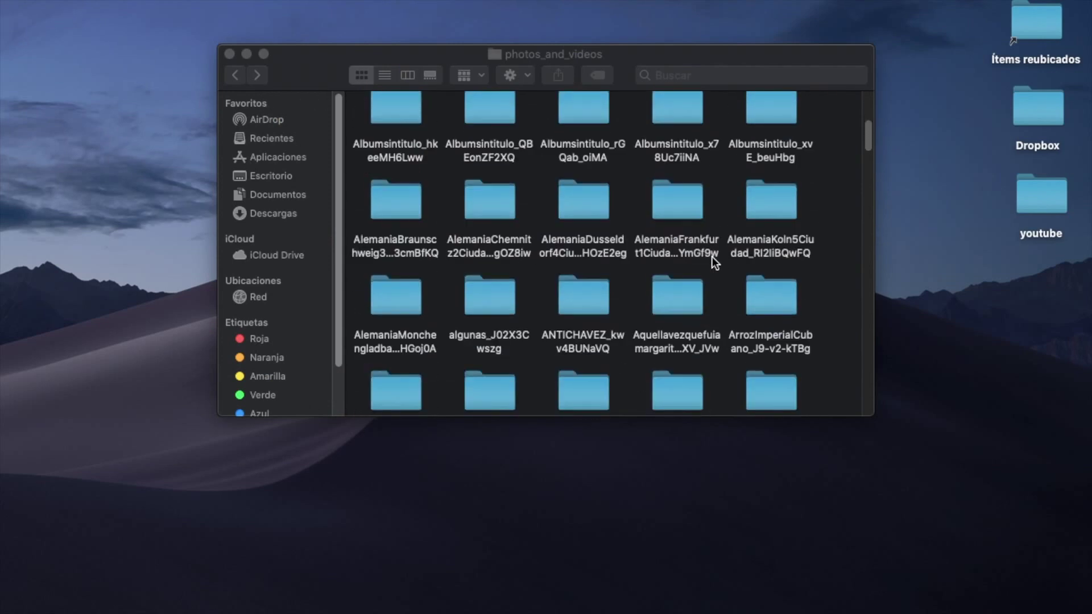
left_click(673, 255)
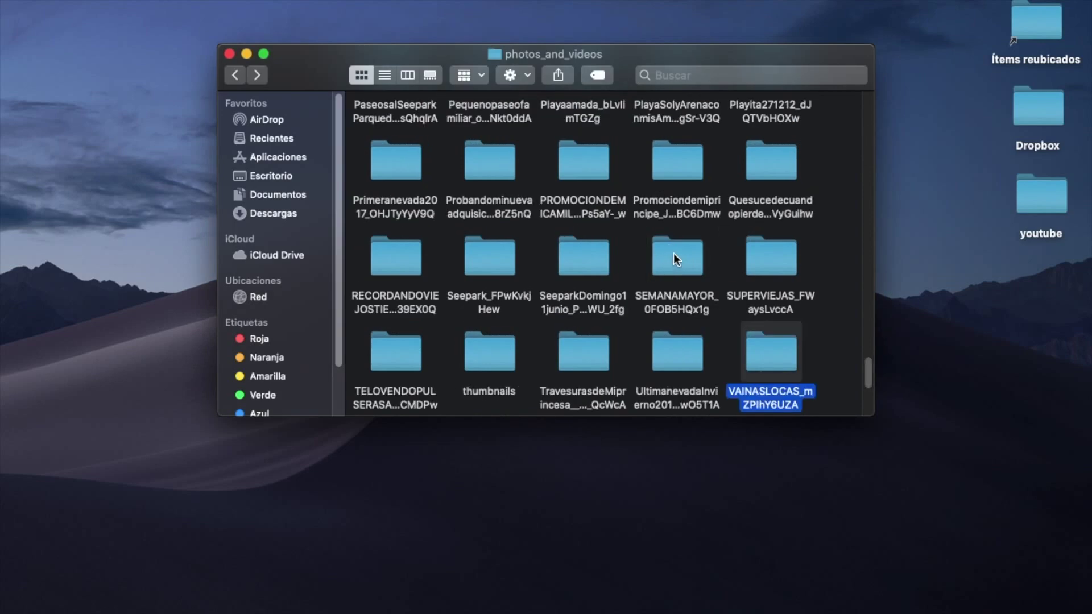
scroll(673, 253, "down", 3)
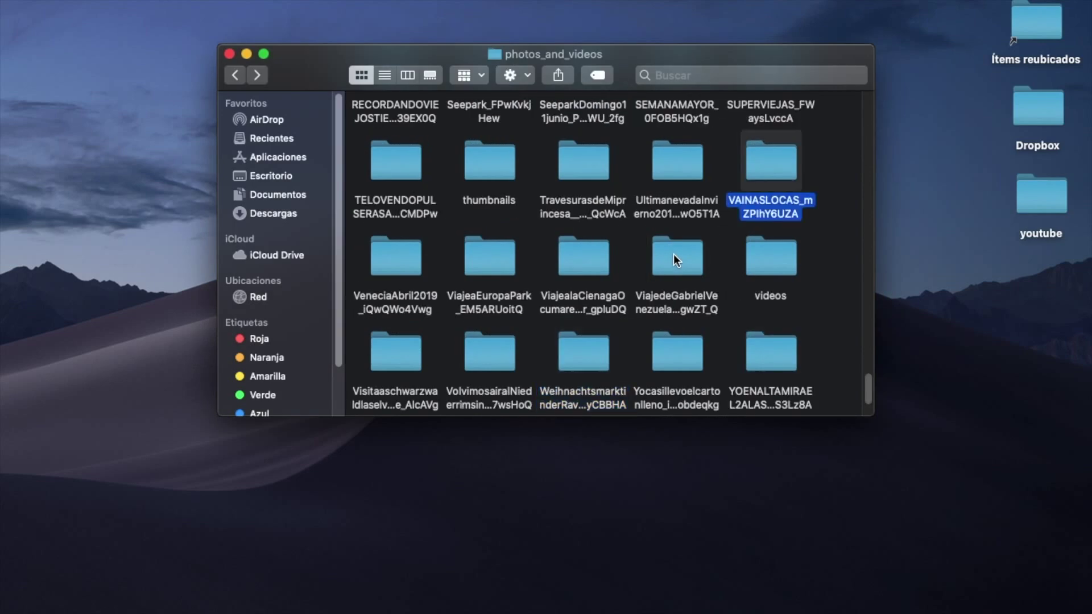
double_click(774, 263)
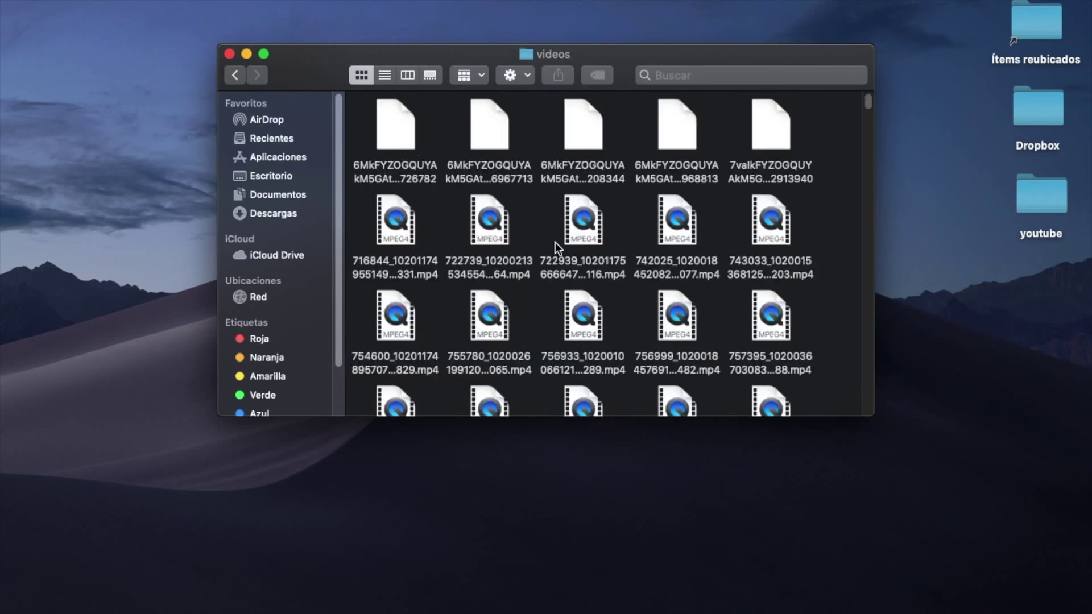
Step: Browse the MP4 files in the videos folder and return to the photos_and_videos folder
scroll(686, 297, "down", 5)
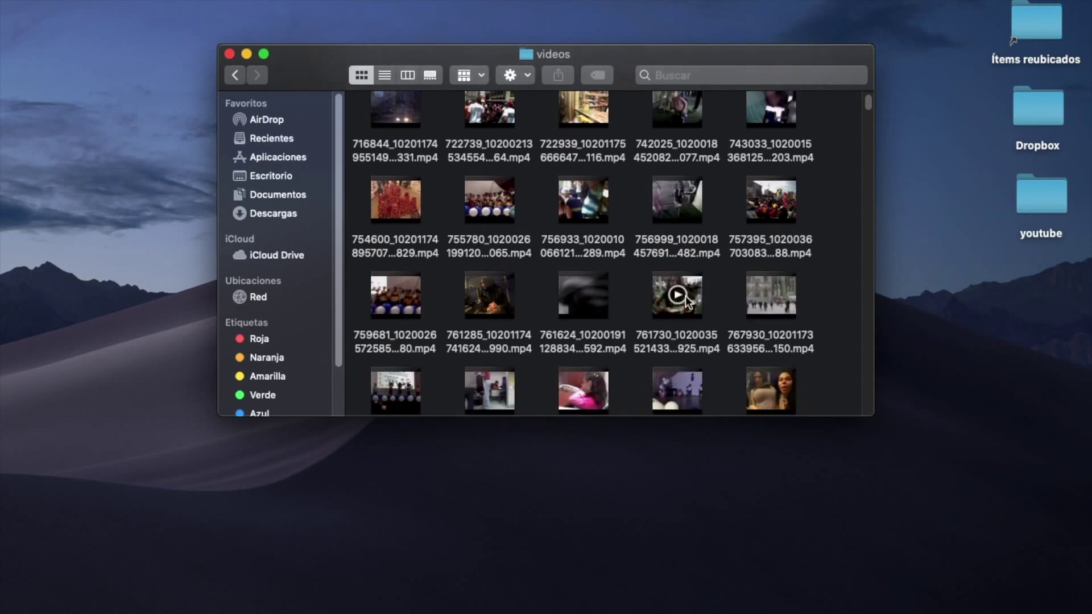
scroll(685, 296, "down", 5)
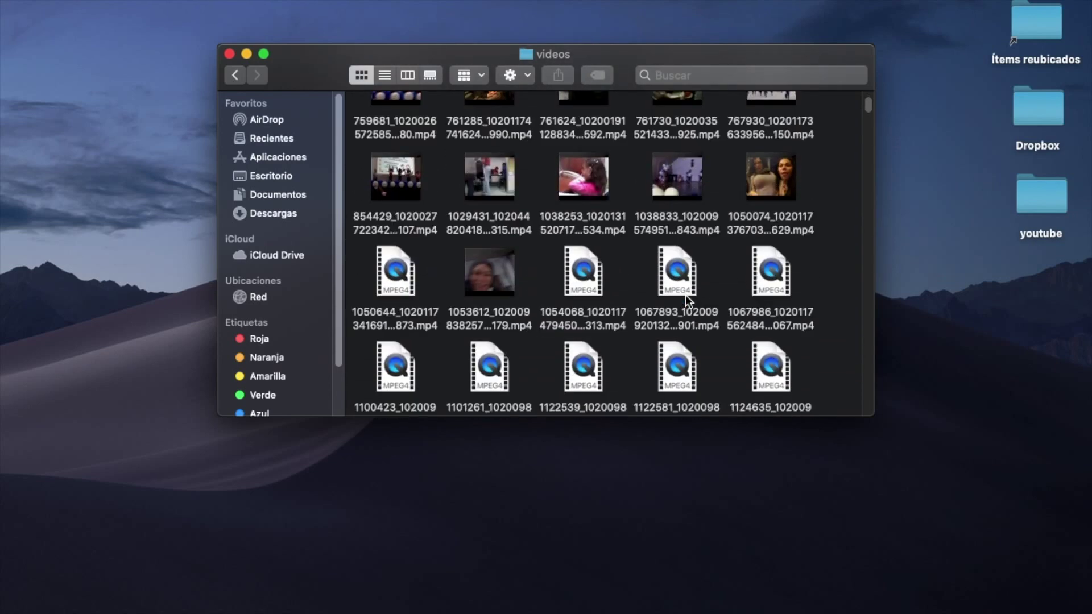
scroll(684, 296, "down", 7)
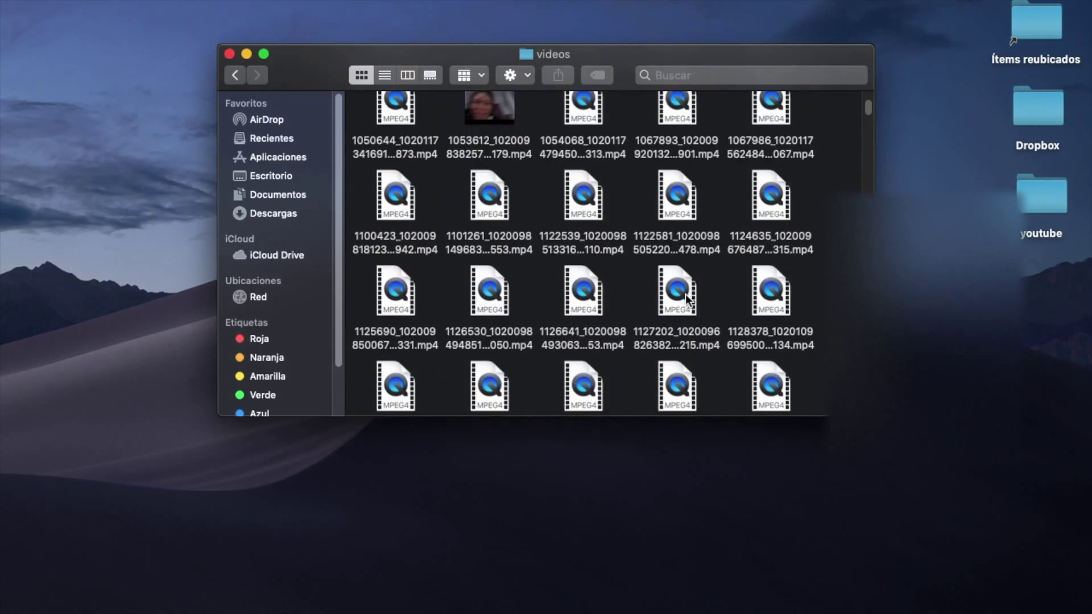
scroll(685, 292, "up", 15)
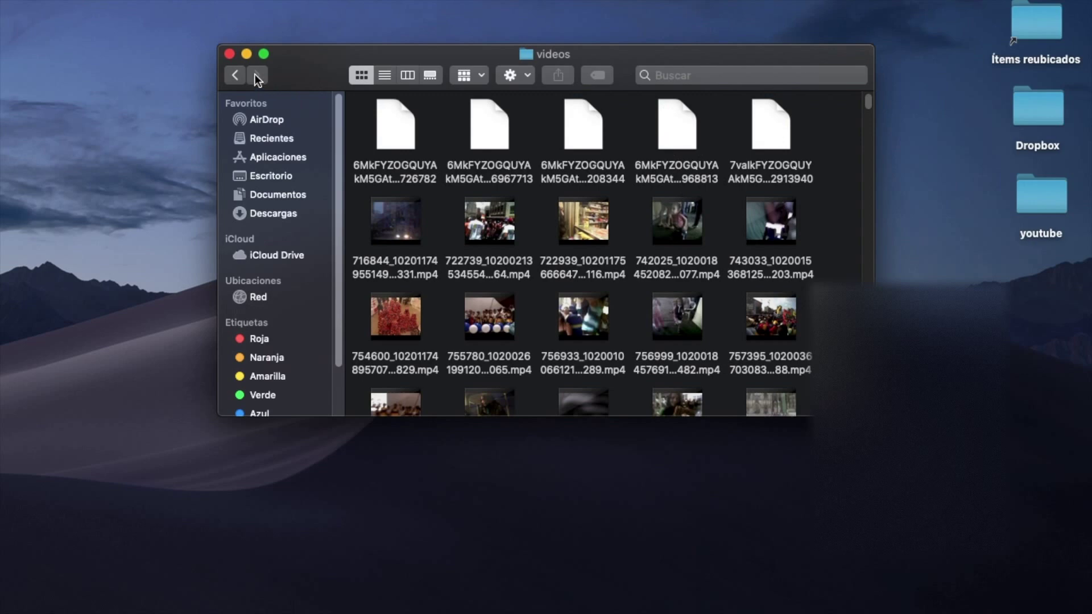
left_click(235, 75)
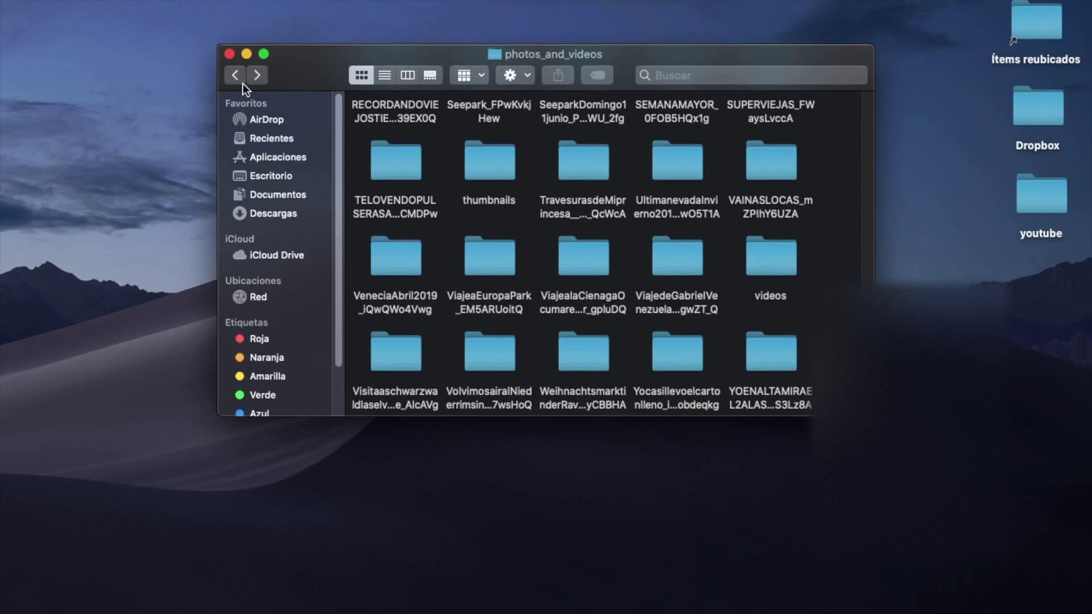
Step: Switch to Facebook's Descargar tu información page in Chrome and examine the date range choices under Solicitar copia, cancelling without a selection
left_click(602, 609)
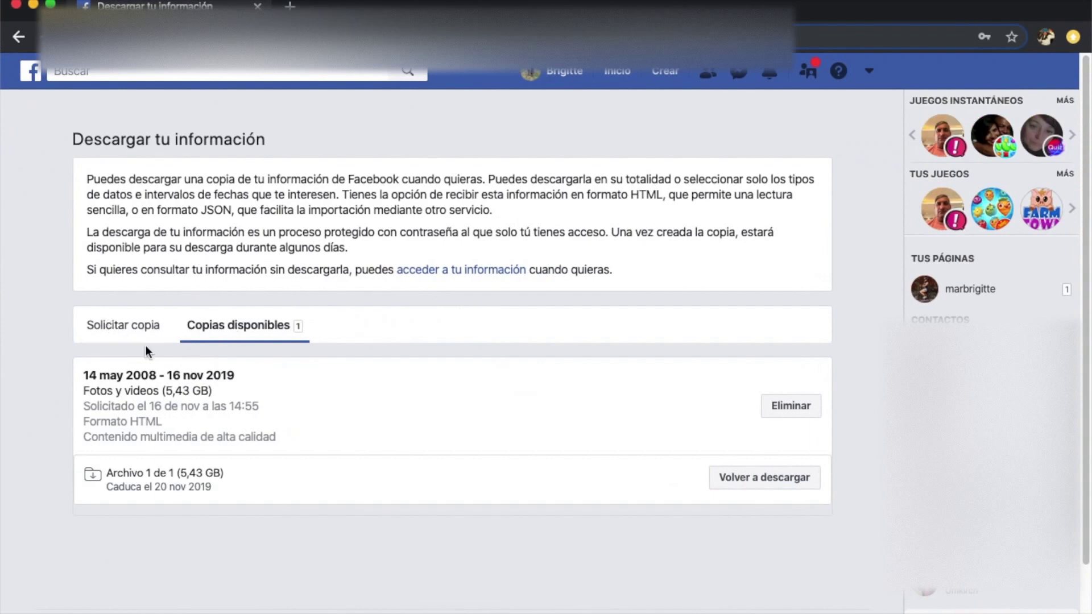
left_click(133, 339)
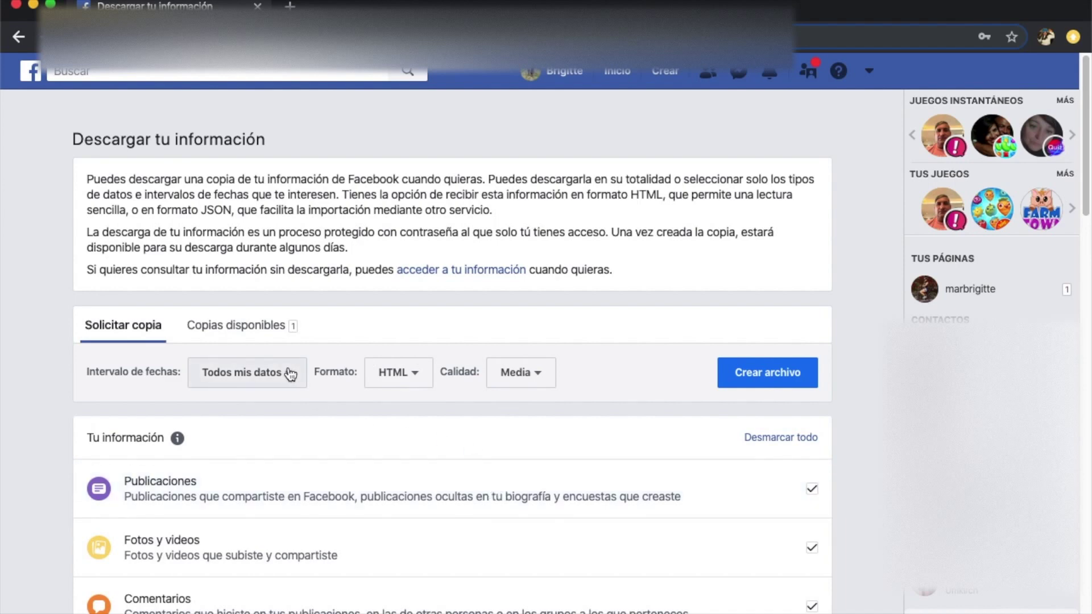
left_click(290, 375)
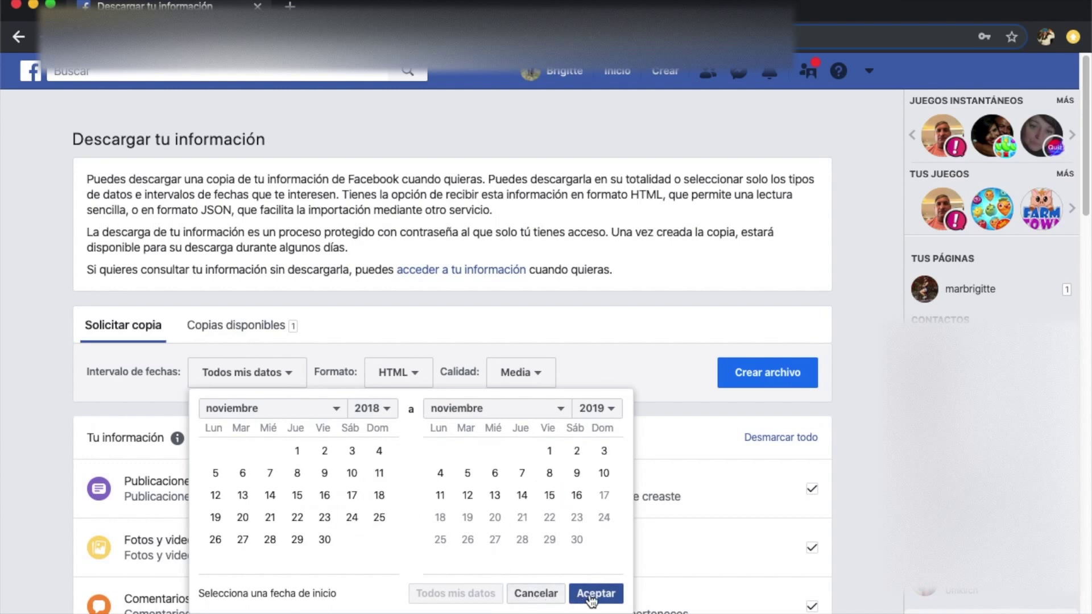
left_click(556, 595)
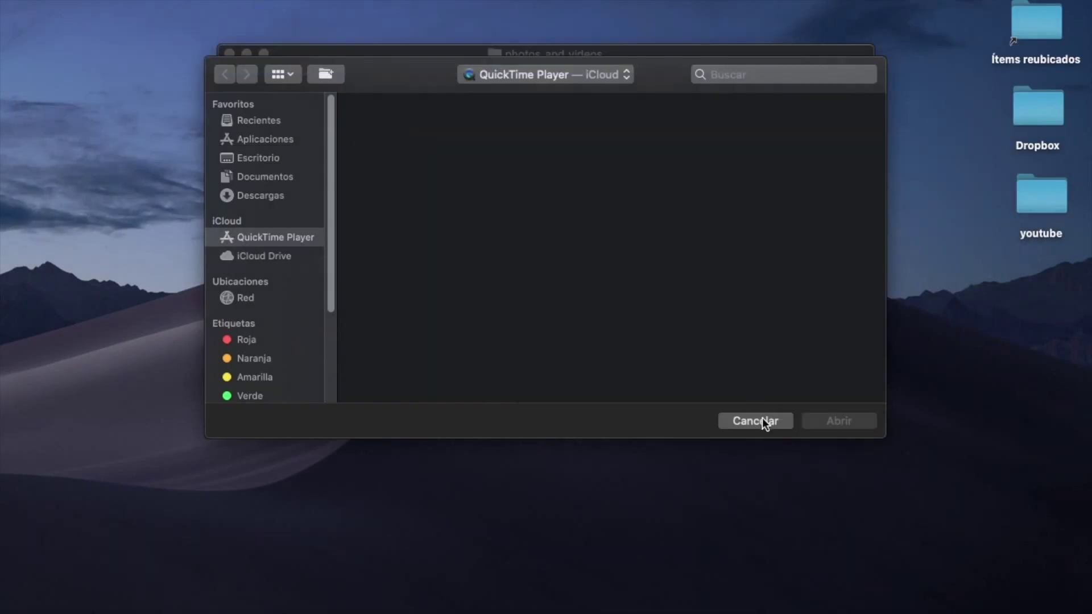
left_click(762, 422)
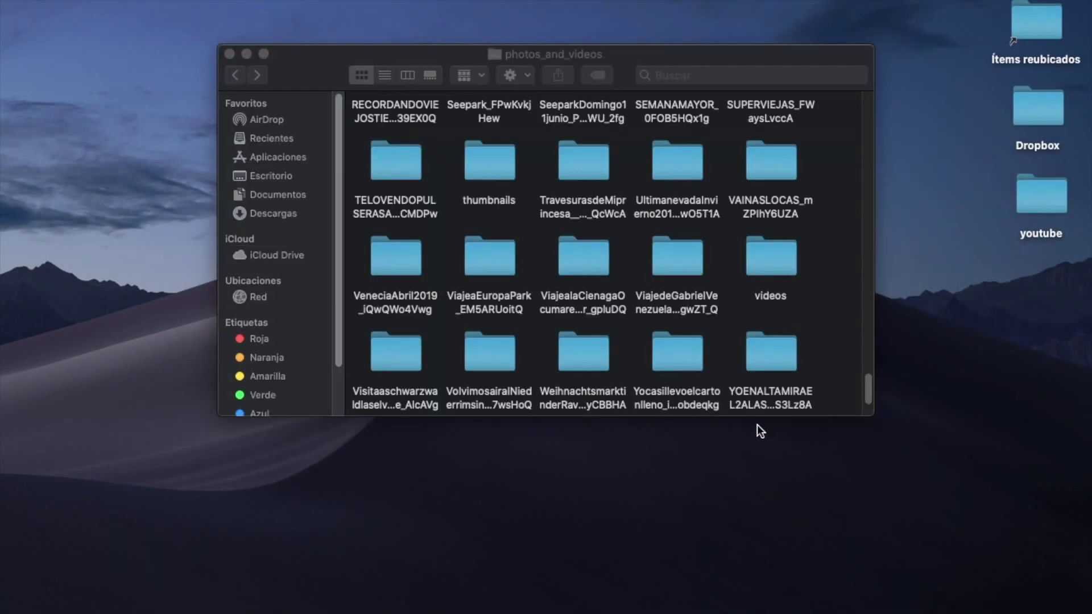